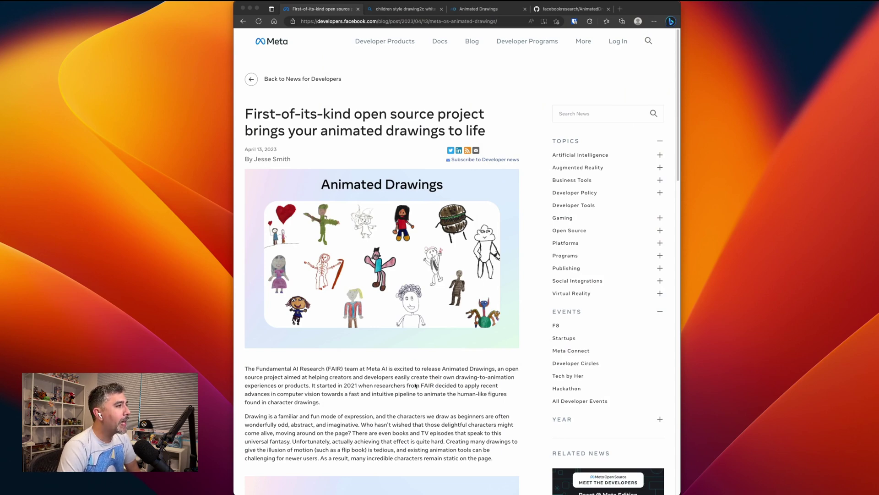
Read down the Animated Drawings blog post, then switch to the Bing goose drawings
scroll(391, 394, down, 7)
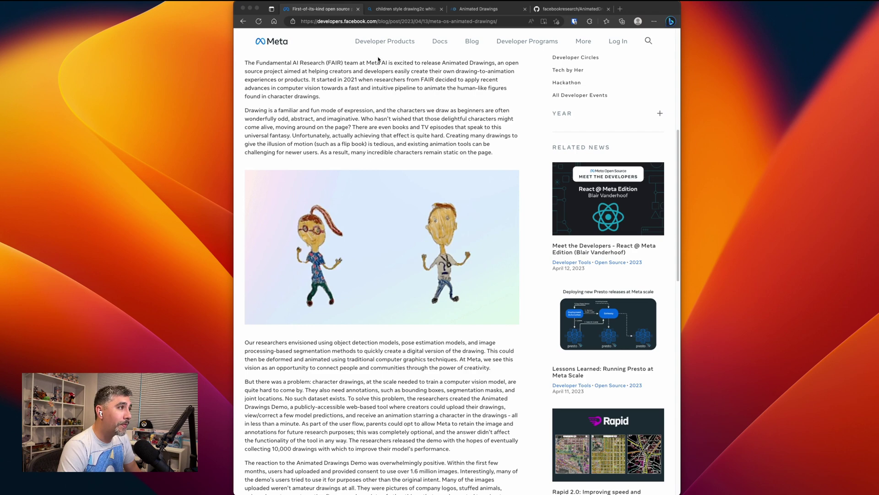
click(392, 7)
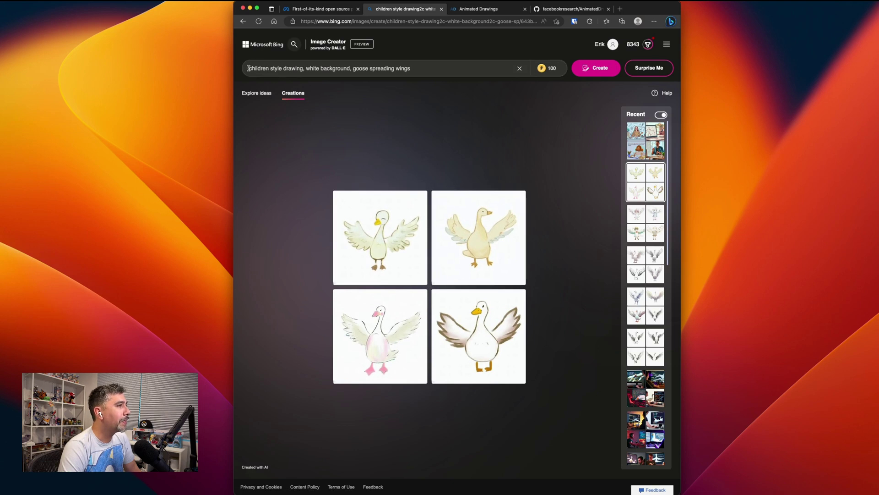
View the brown-winged goose drawing full size, then switch to the Animated Drawings demo
drag(248, 68, 308, 69)
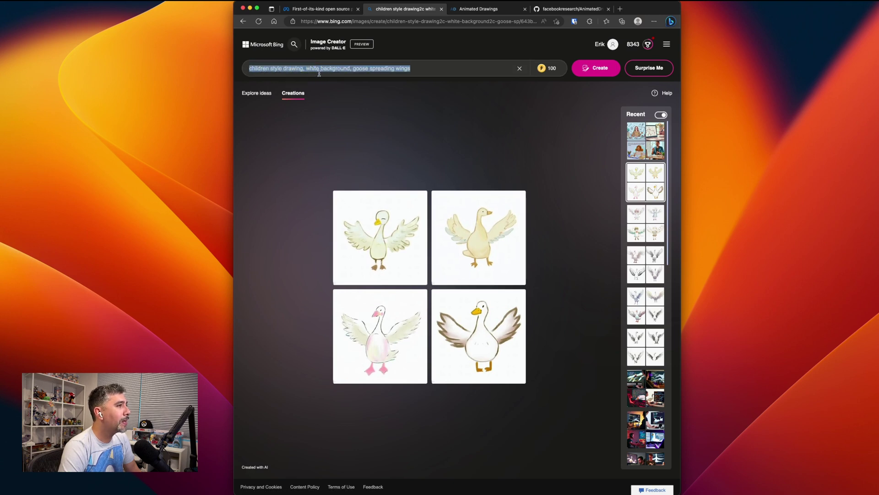
key(Right)
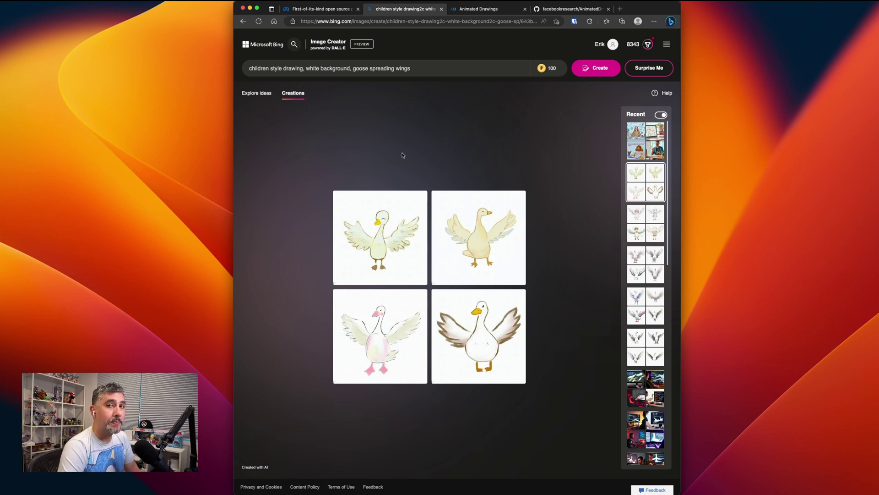
click(479, 335)
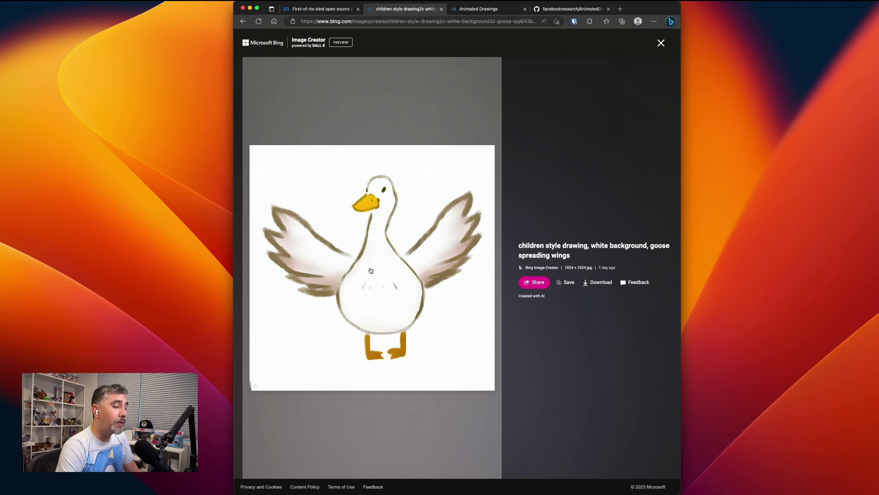
key(ctrl+Tab)
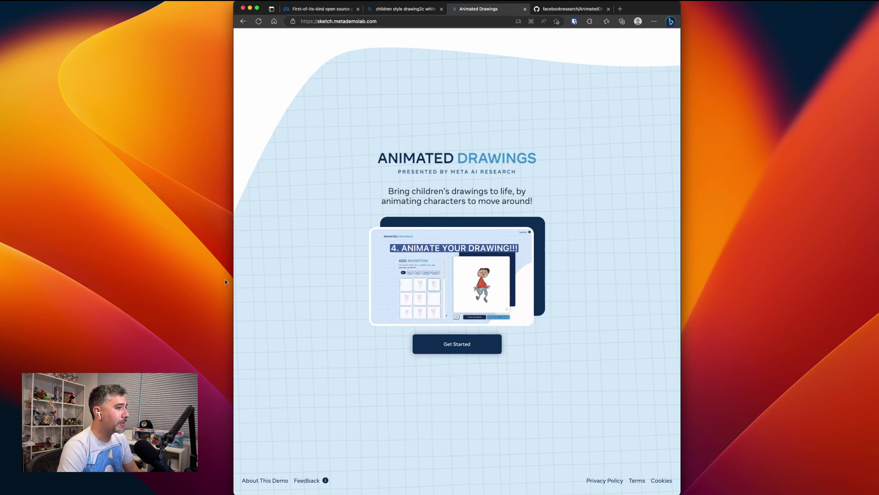
Start the demo with Get Started and scroll to the Step 1/4 sample drawings
click(469, 350)
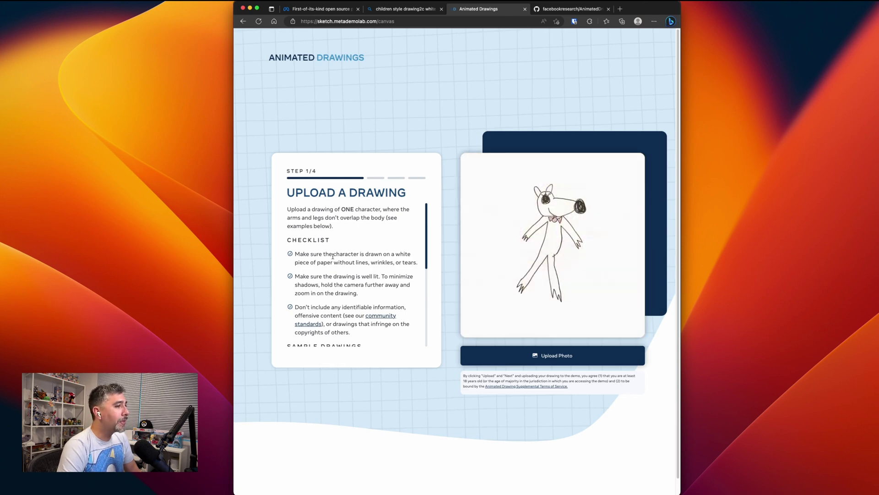
scroll(309, 296, down, 1)
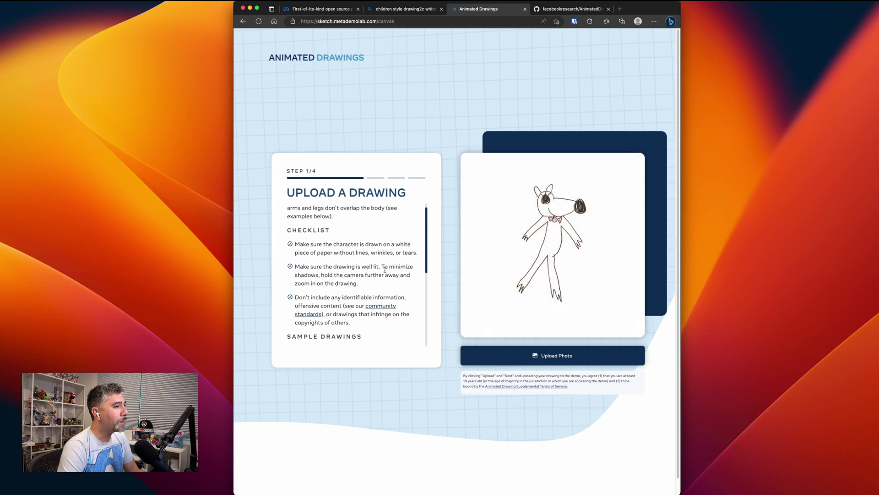
scroll(321, 279, down, 5)
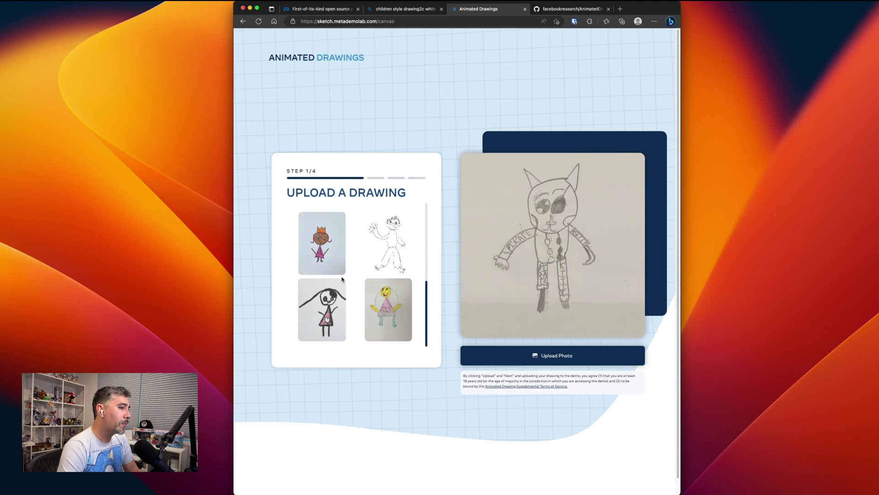
Upload the goose PNG from the Desktop and submit it with Next
click(558, 358)
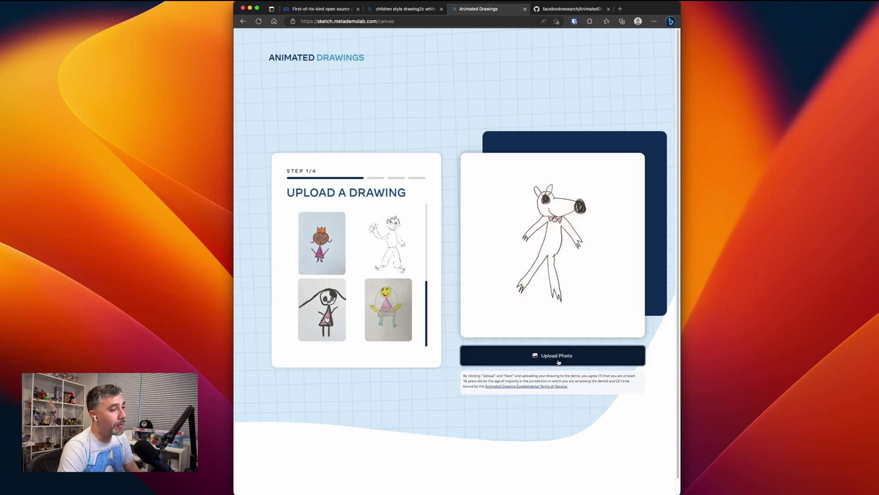
click(426, 206)
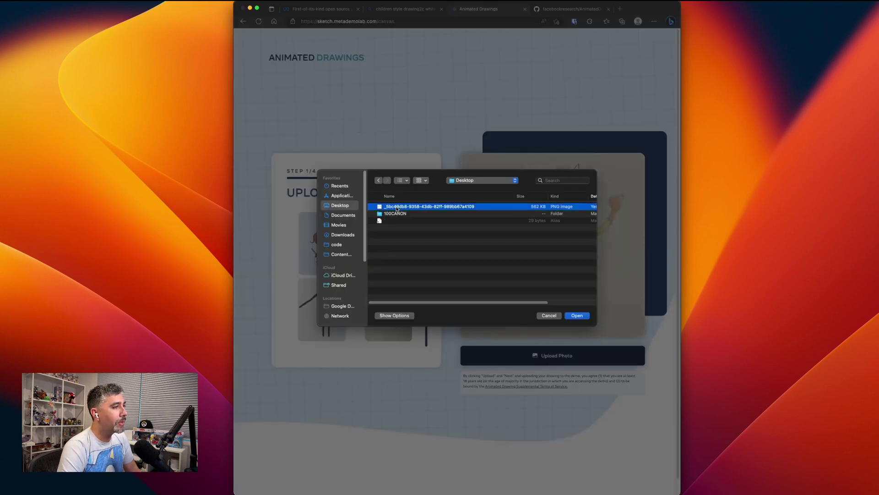
click(576, 315)
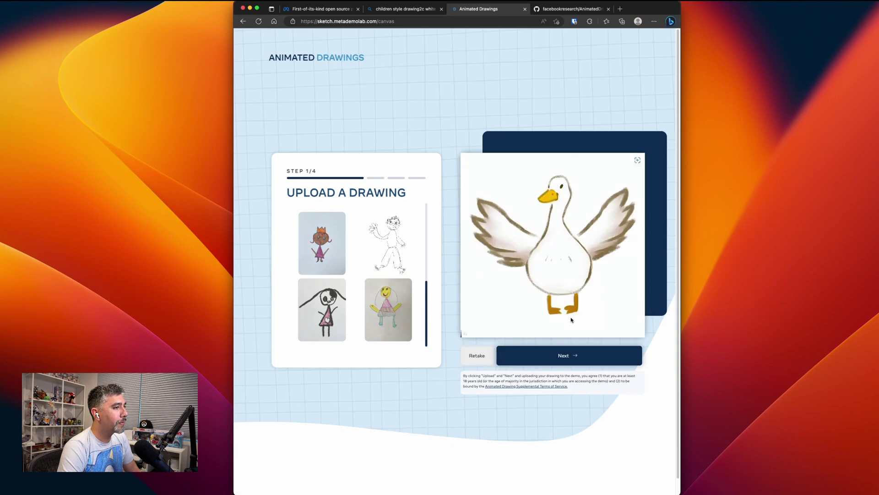
click(568, 362)
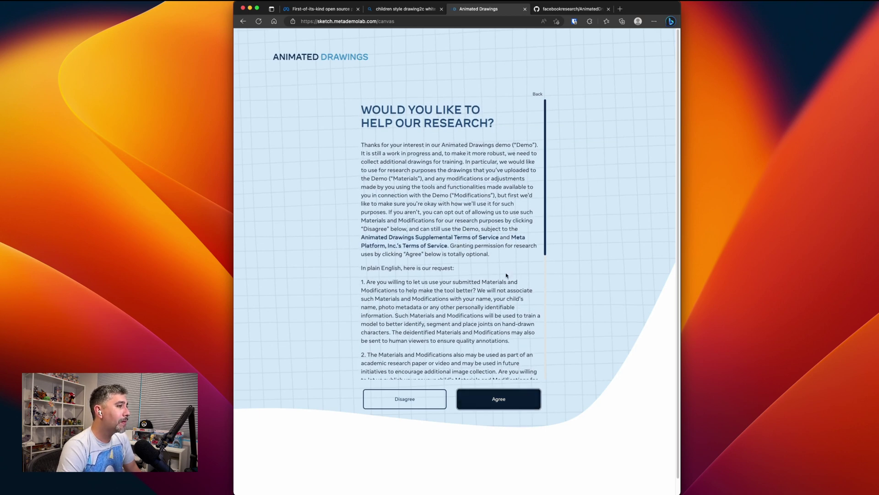
Agree to research use and fit the bounding box around the goose's wings and feet
click(520, 402)
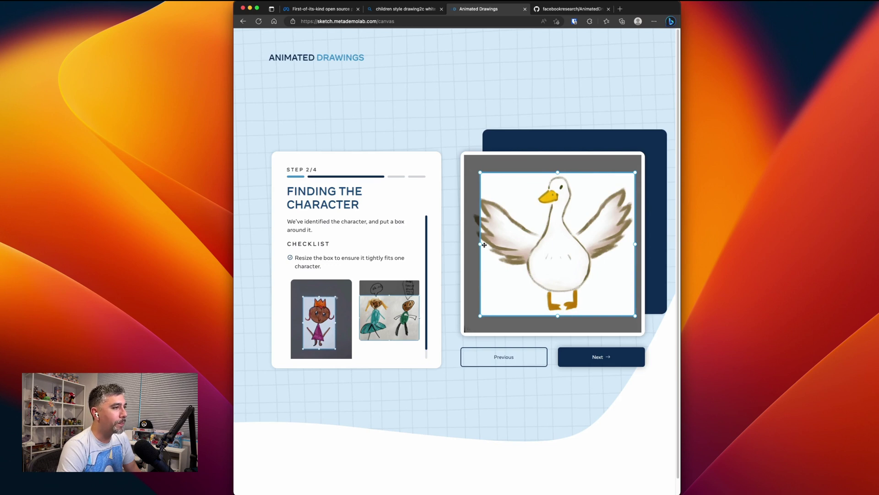
drag(479, 244, 472, 244)
drag(635, 174, 638, 181)
drag(622, 243, 619, 244)
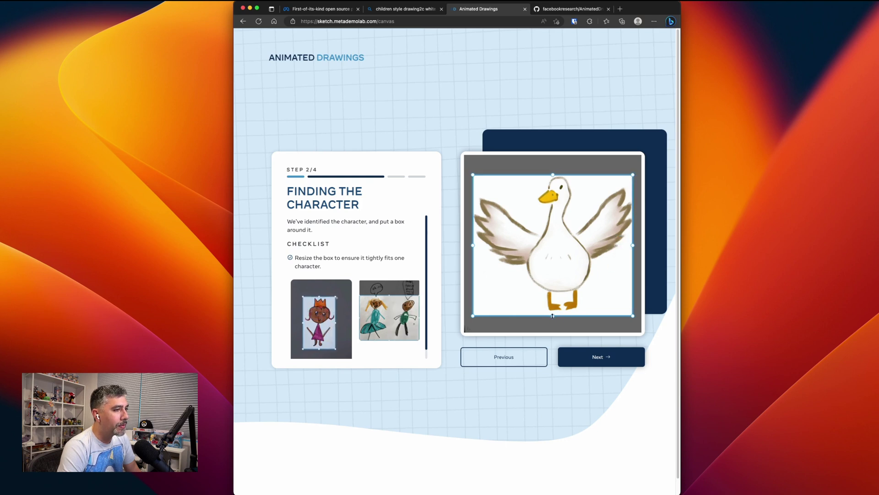
drag(552, 315, 553, 312)
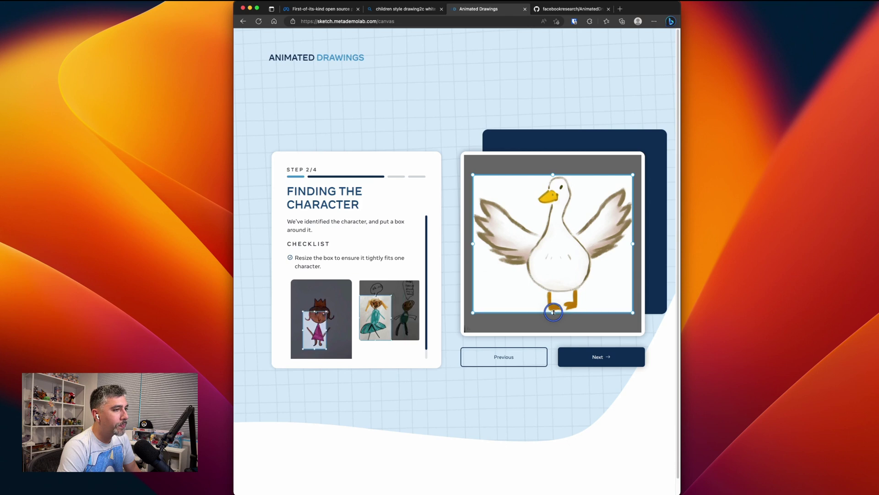
click(601, 360)
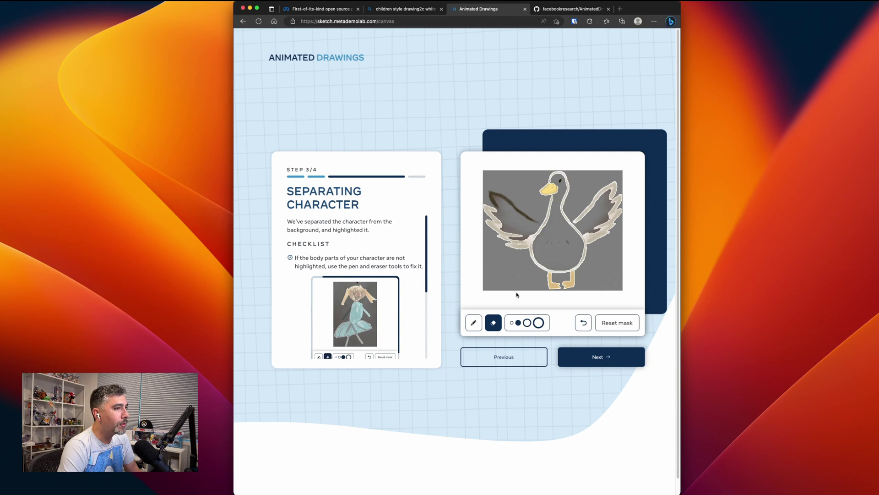
Choose the pen tool to paint mask back onto the goose
click(480, 323)
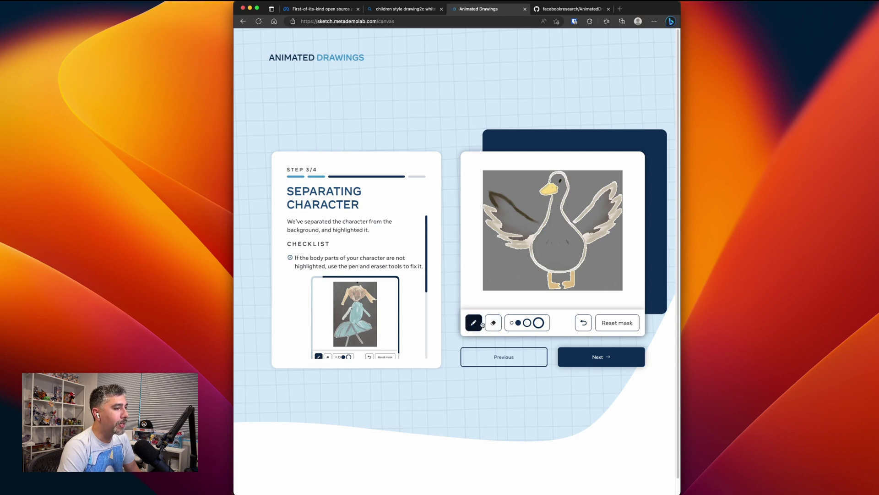
Using the largest brush, paint the left wing and body gap into the mask, then continue
drag(541, 224, 543, 222)
click(543, 323)
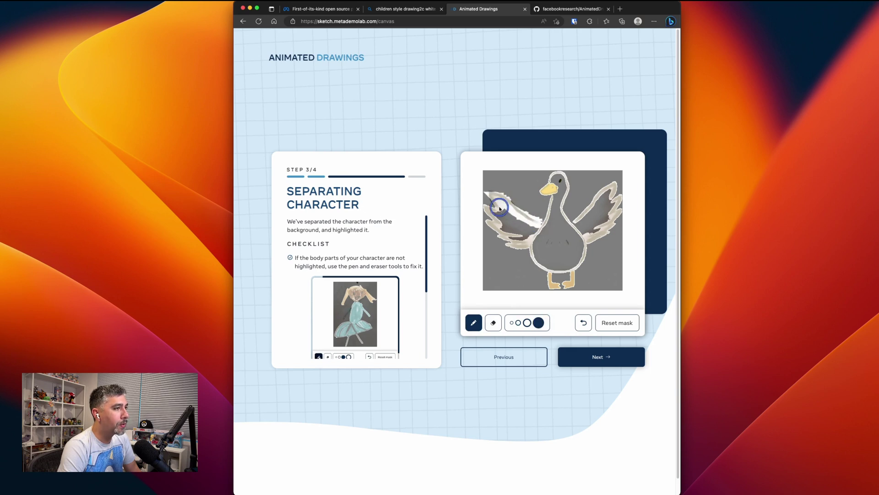
mouse_move(538, 223)
mouse_down()
mouse_move(491, 195)
mouse_move(495, 215)
mouse_move(515, 233)
mouse_move(502, 228)
mouse_move(531, 239)
mouse_move(538, 228)
mouse_move(516, 219)
mouse_move(522, 232)
mouse_move(510, 212)
mouse_up()
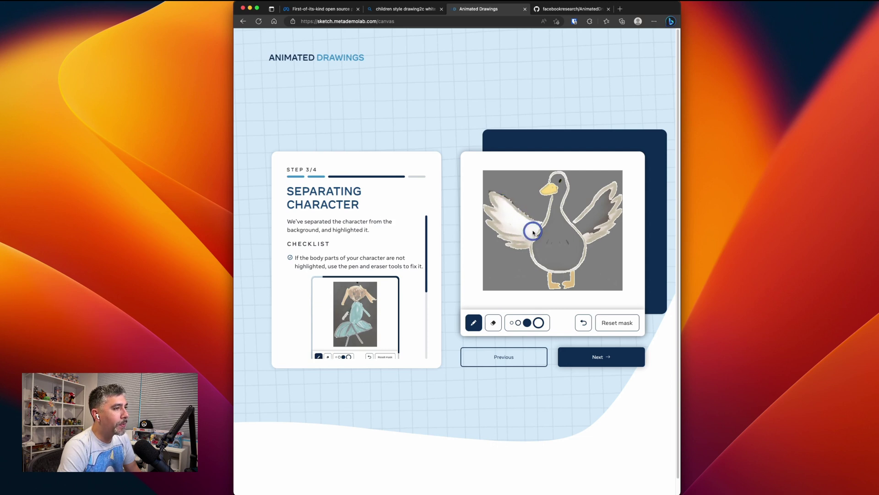
mouse_move(533, 232)
mouse_down()
mouse_move(569, 238)
mouse_move(602, 211)
mouse_move(605, 205)
mouse_move(590, 217)
mouse_move(609, 192)
mouse_move(608, 214)
mouse_move(589, 229)
mouse_move(605, 221)
mouse_move(591, 226)
mouse_move(599, 199)
mouse_move(573, 225)
mouse_move(579, 235)
mouse_move(604, 195)
mouse_move(558, 248)
mouse_move(557, 221)
mouse_move(547, 260)
mouse_move(538, 242)
mouse_move(537, 257)
mouse_move(541, 235)
mouse_move(575, 233)
mouse_move(563, 238)
mouse_move(573, 248)
mouse_move(547, 243)
mouse_move(553, 223)
mouse_move(564, 262)
mouse_move(552, 261)
mouse_move(557, 266)
mouse_move(575, 255)
mouse_up()
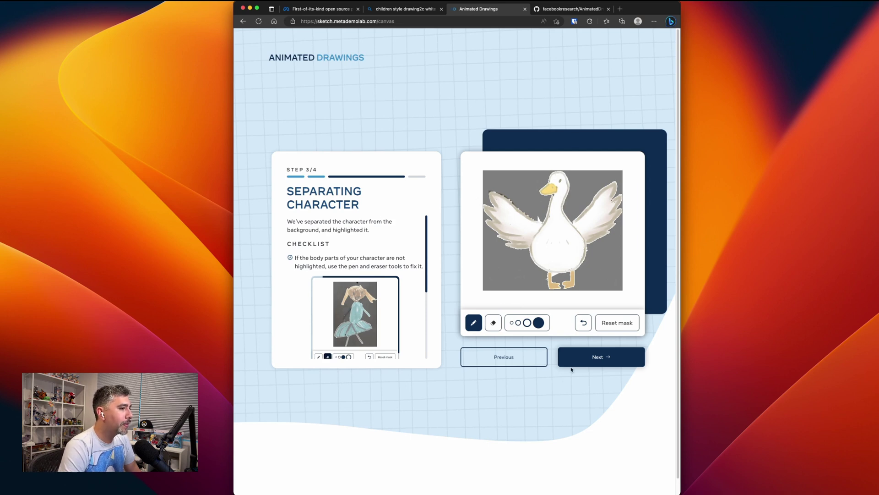
click(591, 360)
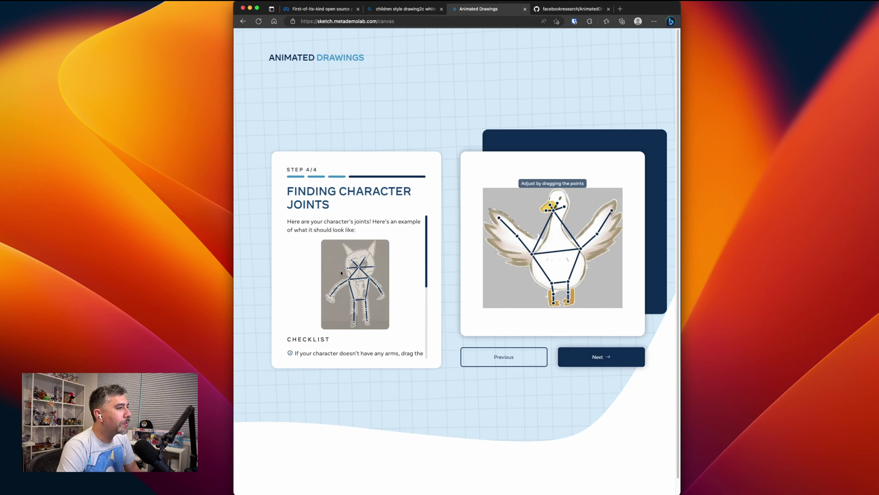
Move the elbow and right shoulder joints onto the goose's wings
scroll(353, 279, down, 5)
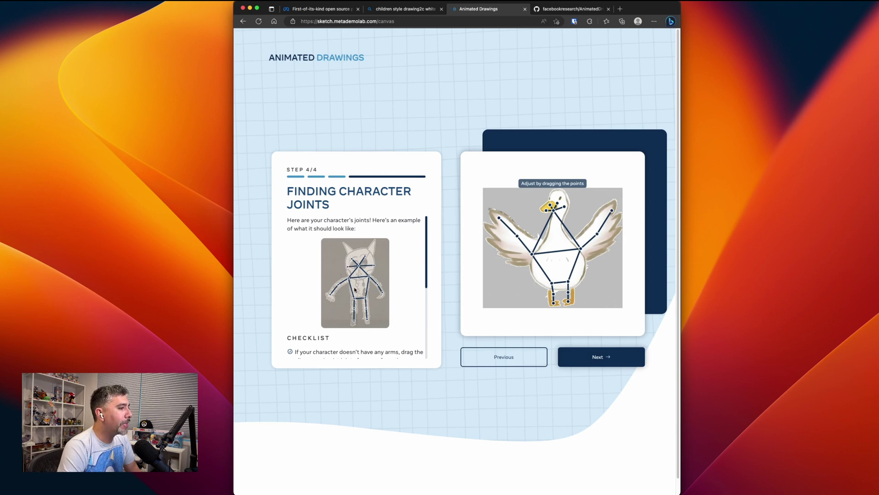
scroll(355, 293, down, 3)
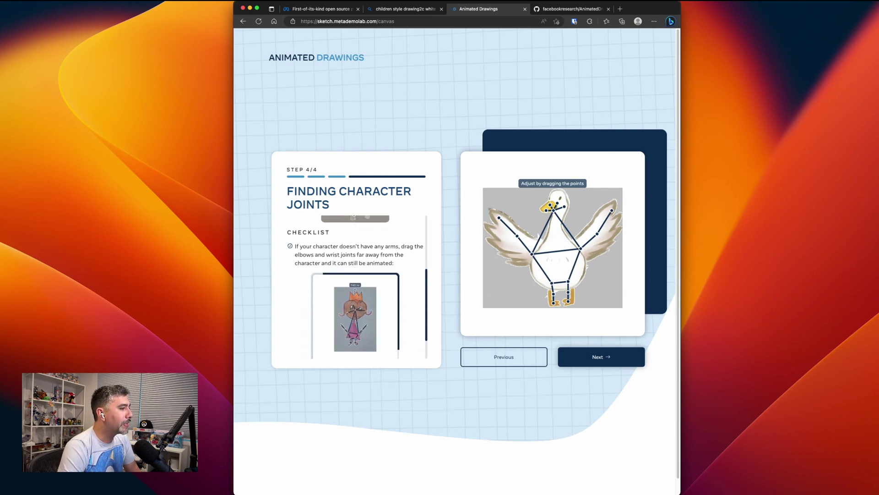
scroll(355, 295, down, 2)
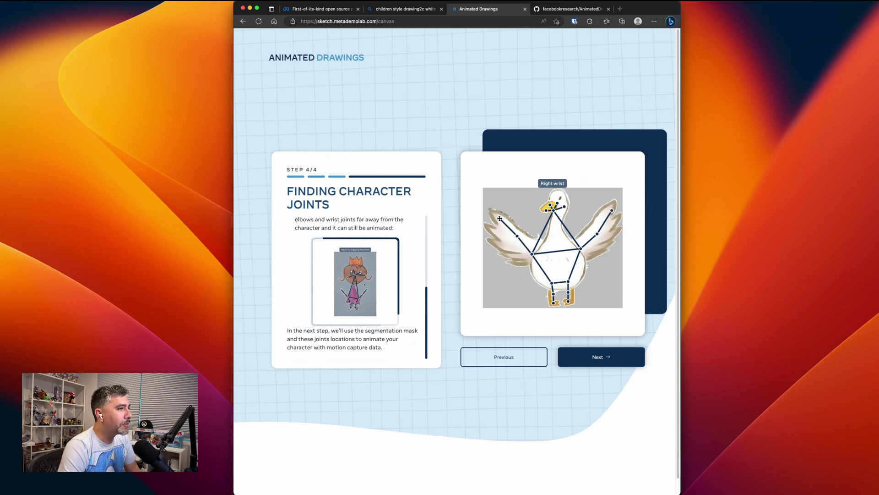
mouse_move(519, 236)
mouse_down()
mouse_move(508, 245)
mouse_move(515, 245)
mouse_up()
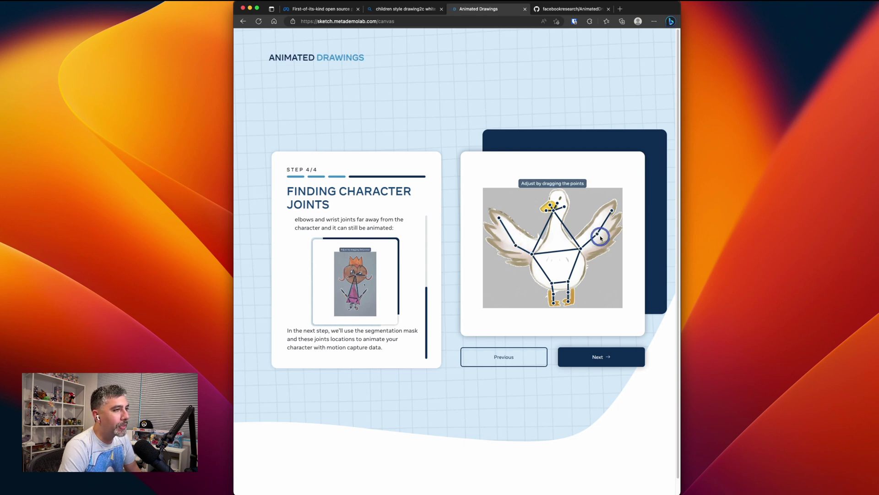
drag(598, 234, 610, 207)
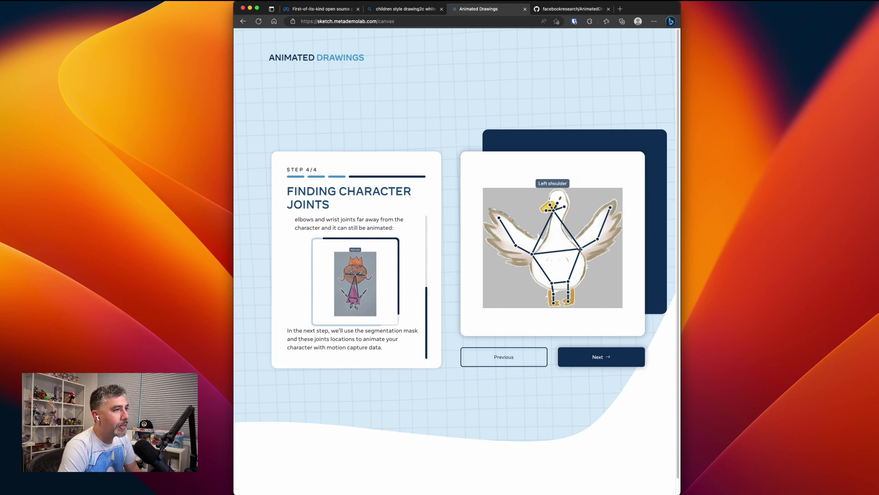
drag(532, 253, 579, 248)
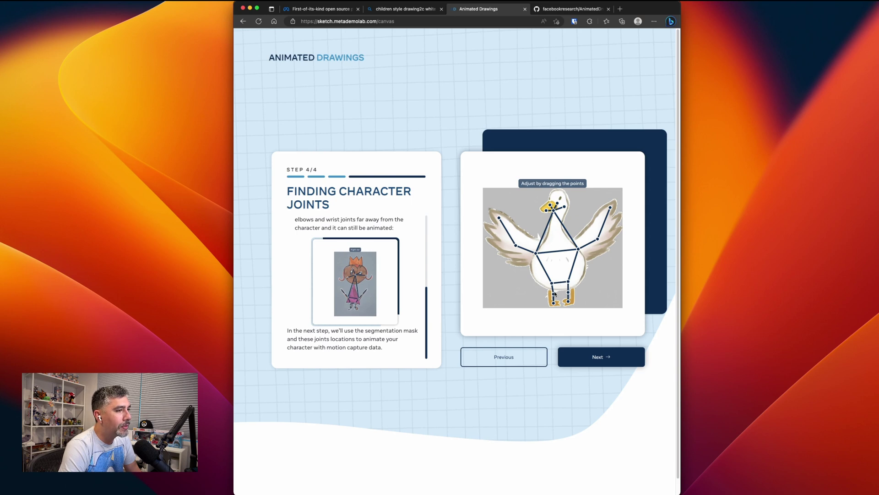
Place the right hip and knee joints on the leg and adjust the eye and ear joints
mouse_move(551, 282)
mouse_down()
mouse_move(574, 287)
mouse_move(554, 294)
mouse_up()
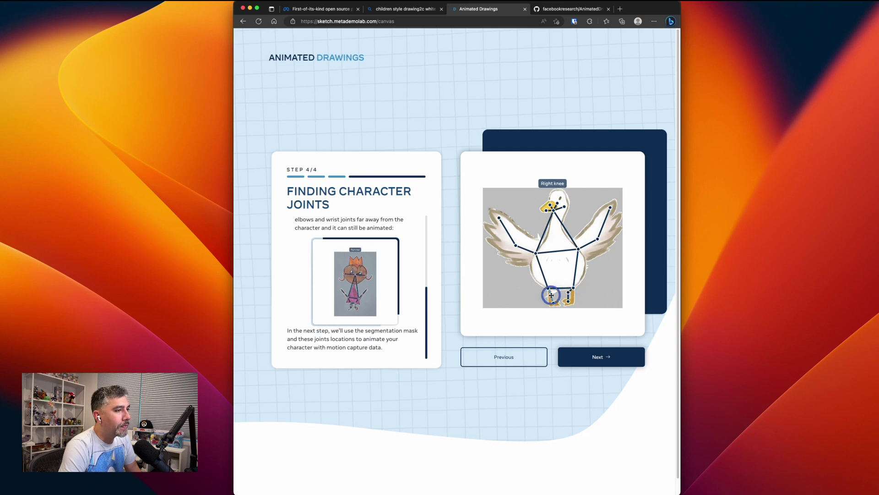
drag(551, 296, 572, 295)
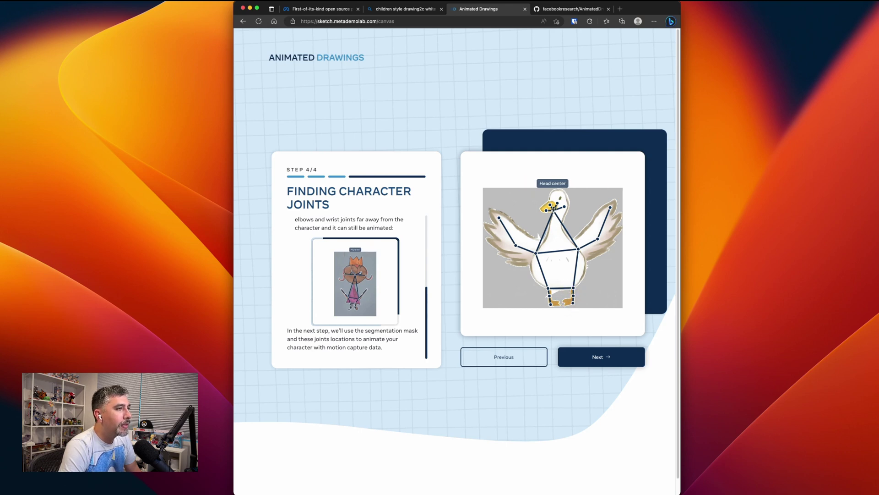
drag(563, 195, 560, 199)
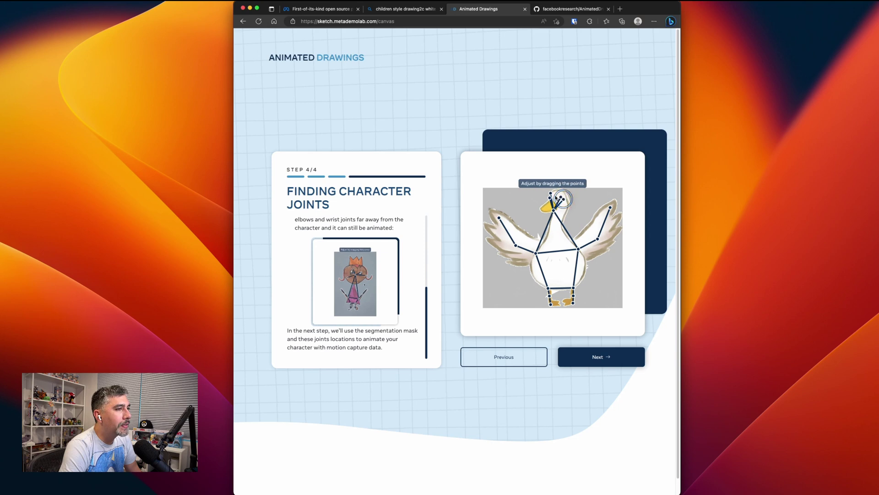
drag(550, 193, 557, 202)
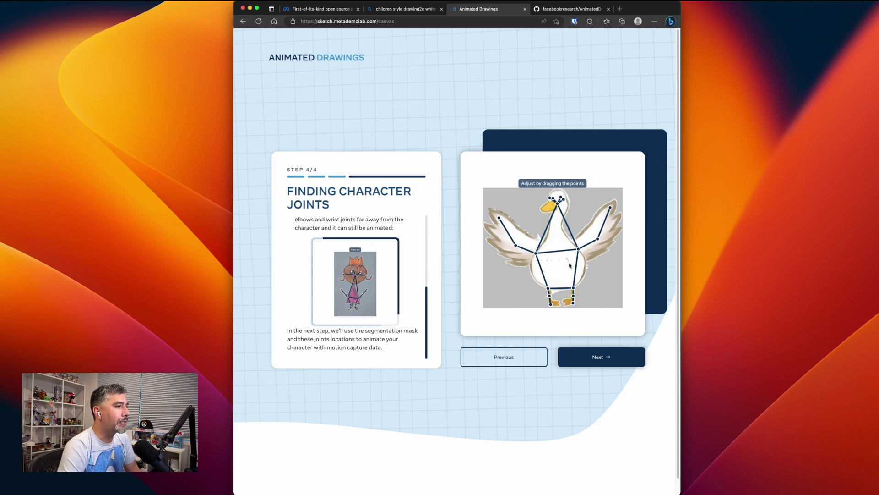
Accept the joints, preview the first motion, then give the goose the seventh motion
click(602, 366)
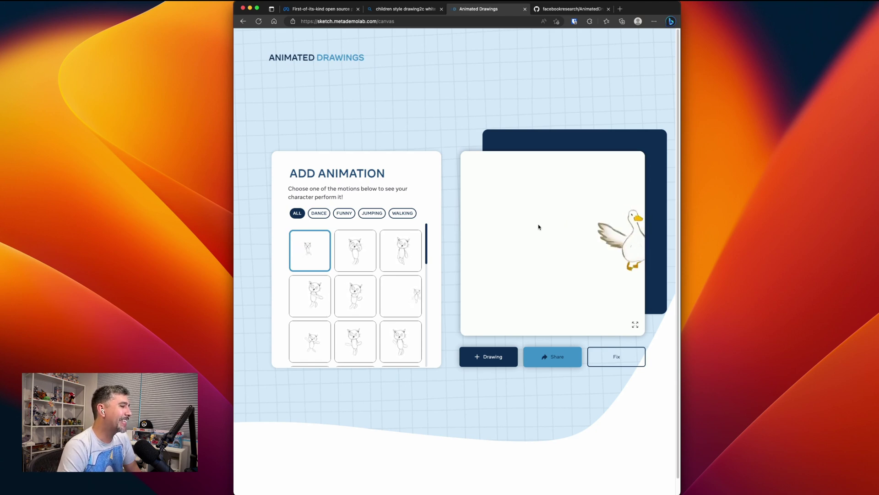
click(317, 252)
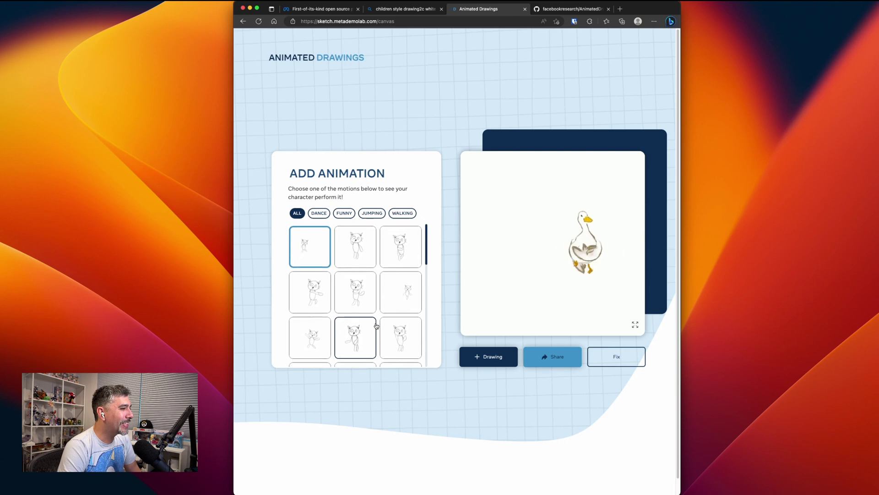
click(322, 333)
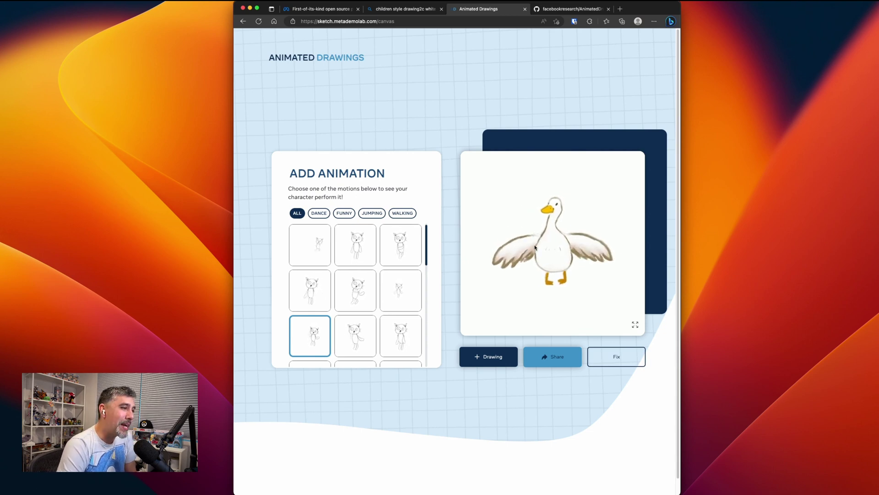
Play the goose animation full screen and download it as dab_dance.mp4
click(635, 324)
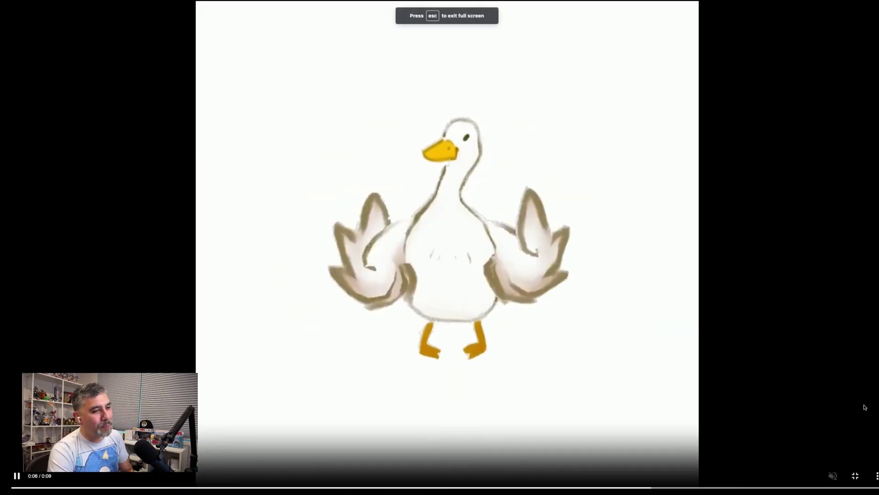
click(855, 475)
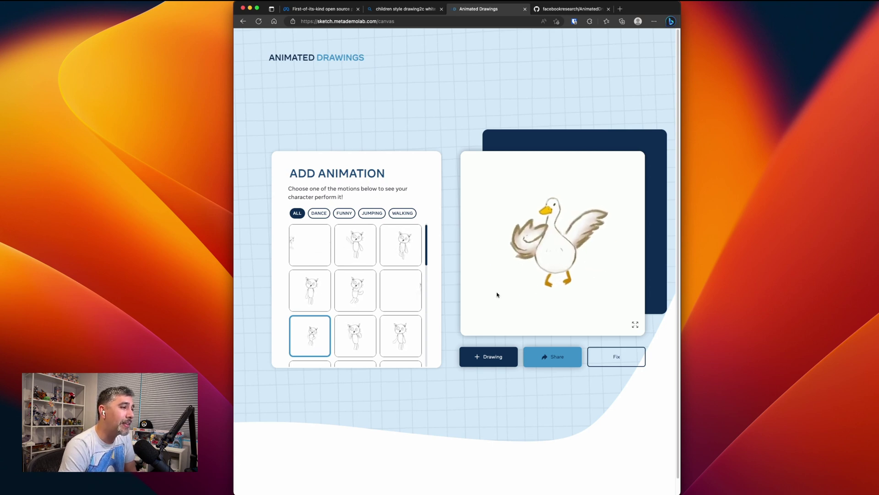
click(634, 325)
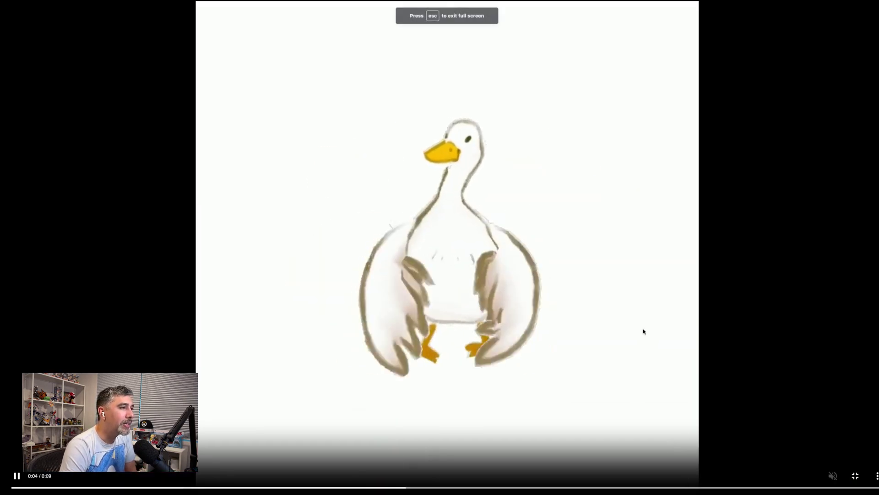
click(876, 477)
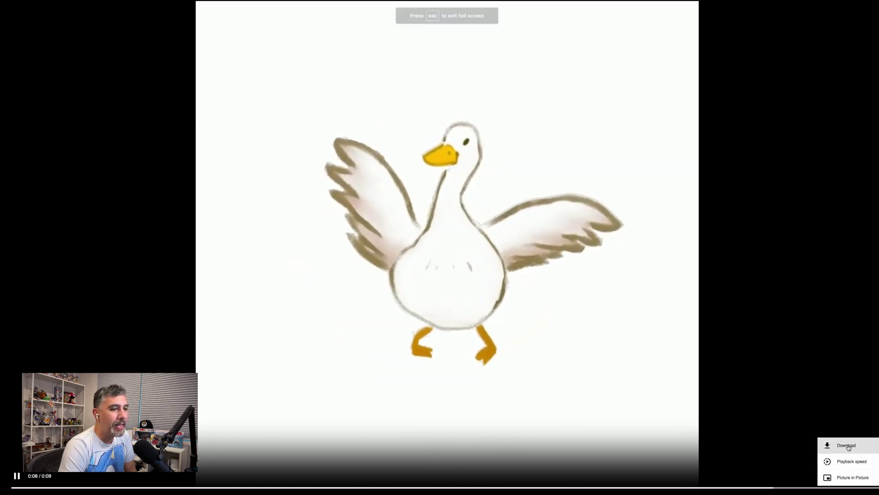
click(847, 446)
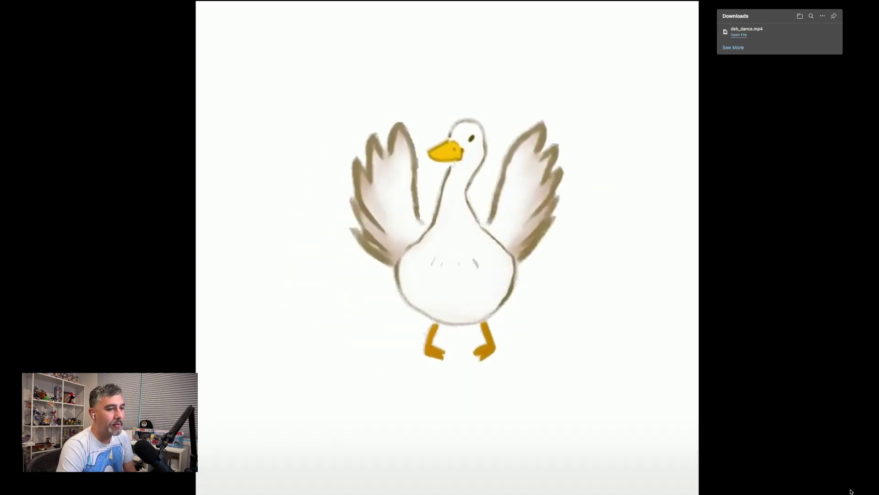
click(856, 473)
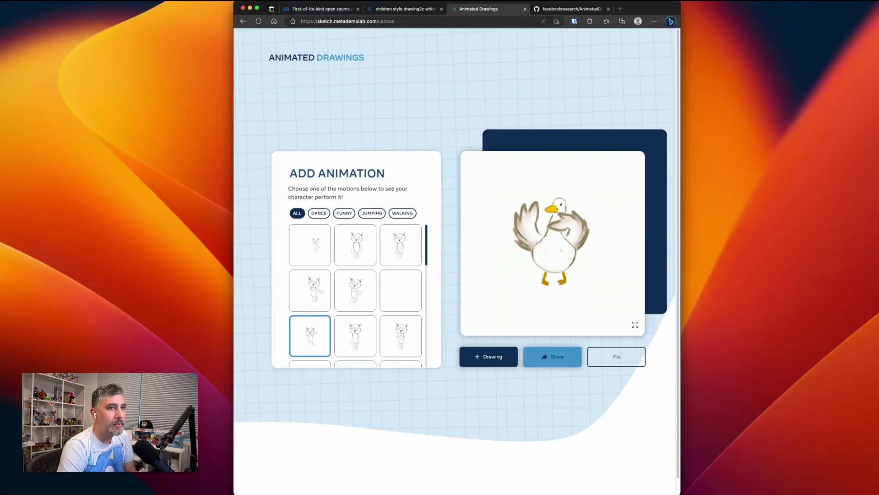
drag(746, 130, 333, 67)
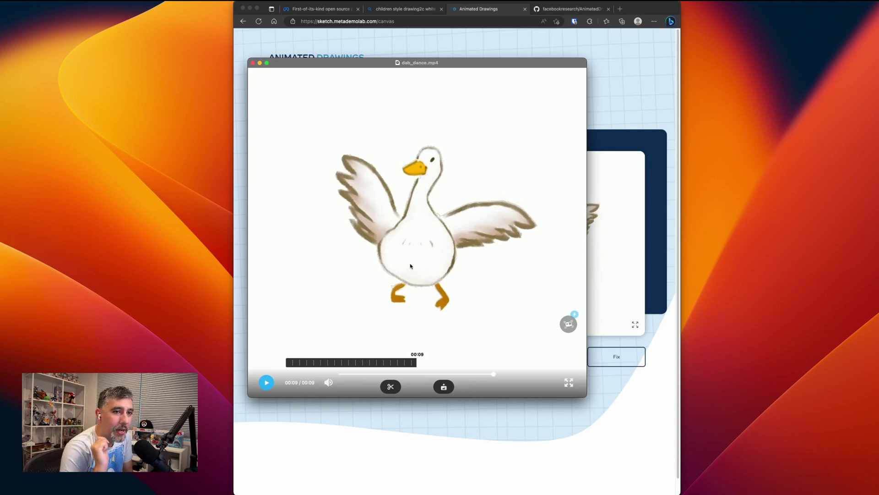
click(252, 63)
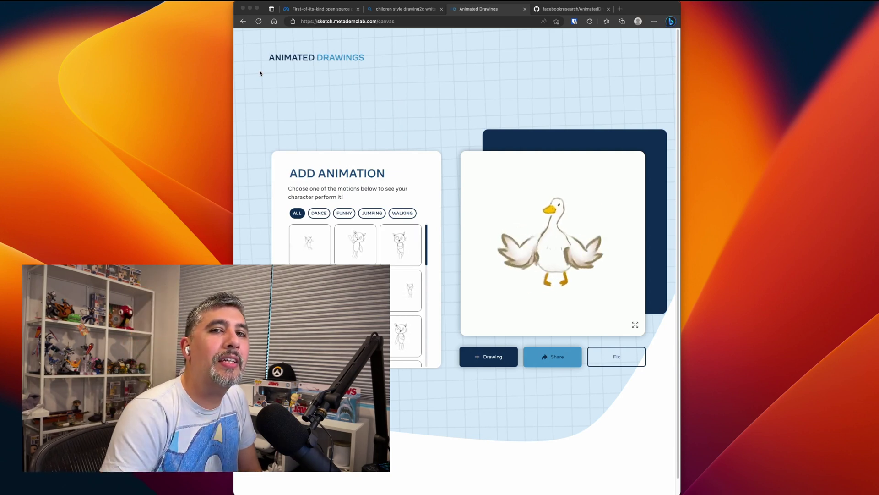
Bring up the AnimatedDrawings README and highlight the config file path in the Quick Start render line
click(558, 10)
scroll(469, 271, up, 20)
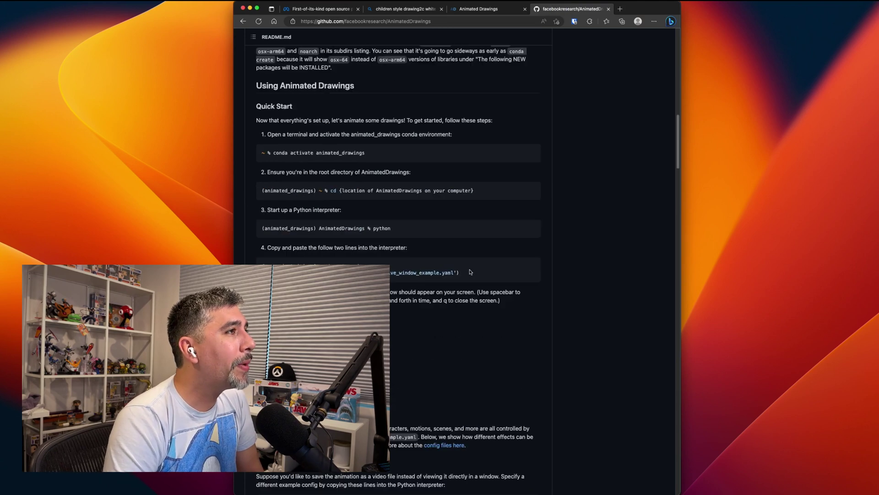
scroll(371, 32, up, 4)
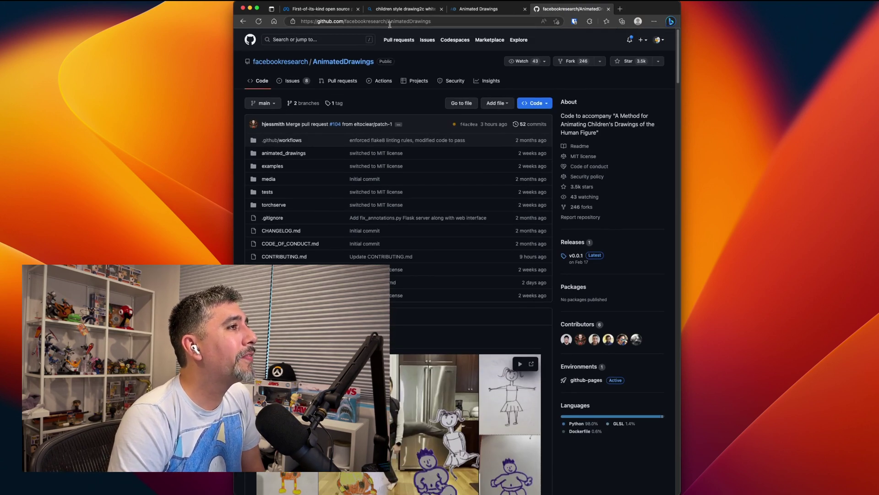
scroll(442, 255, down, 10)
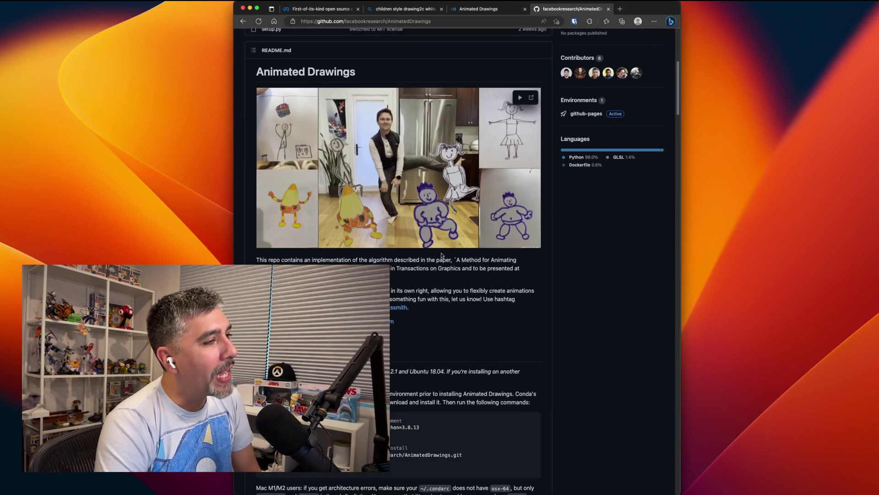
scroll(442, 255, down, 3)
scroll(424, 354, down, 1)
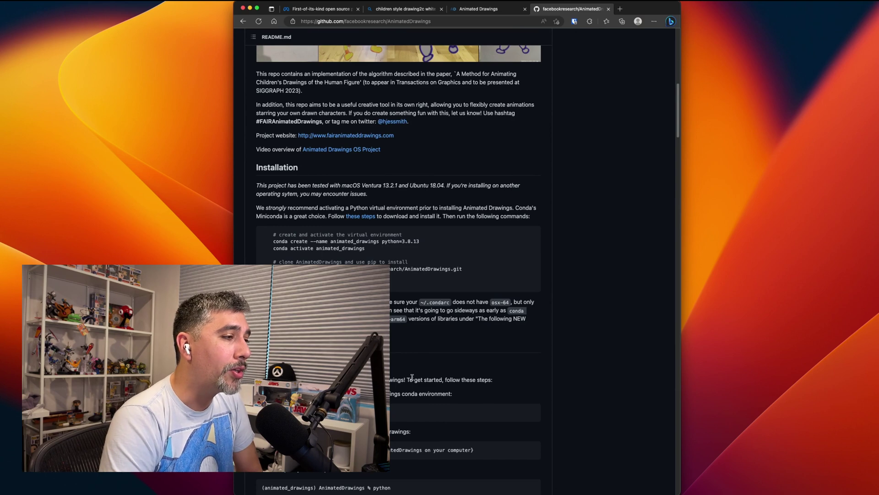
scroll(412, 377, down, 8)
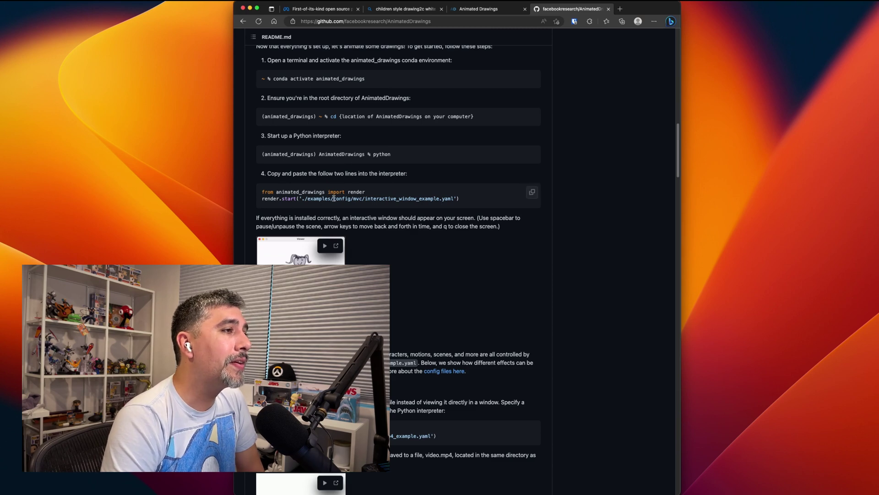
drag(334, 198, 415, 199)
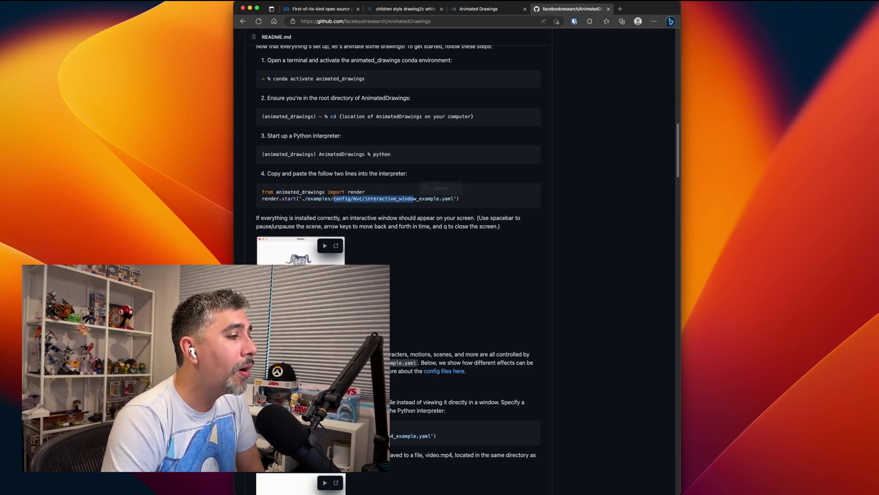
Read on through the Docker, multiple characters, background image and BVH skeleton sections
scroll(321, 167, down, 20)
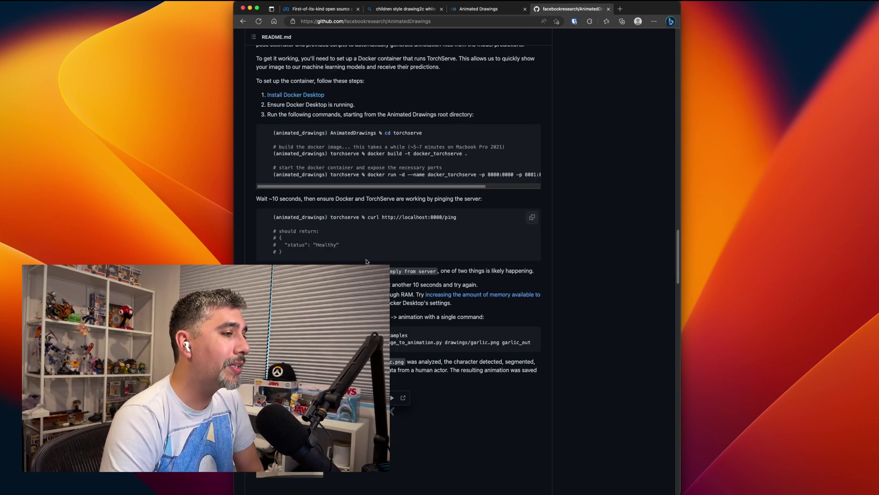
scroll(413, 334, down, 2)
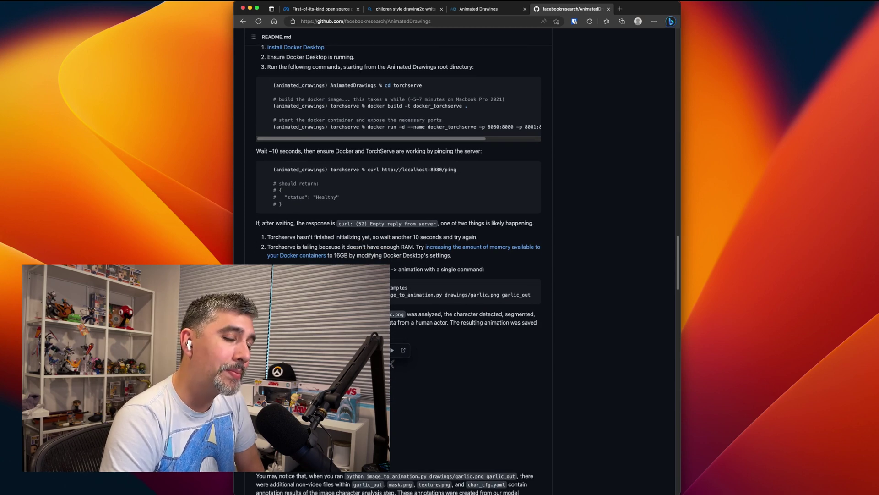
scroll(276, 36, down, 15)
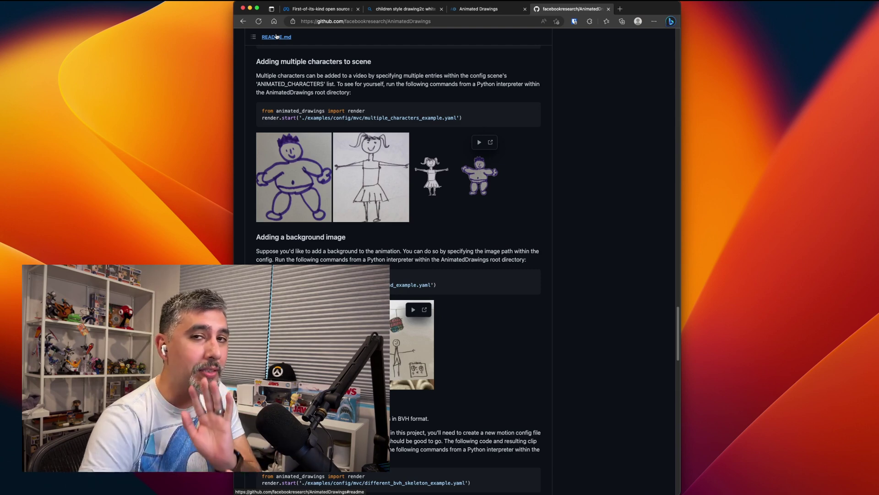
scroll(482, 129, down, 6)
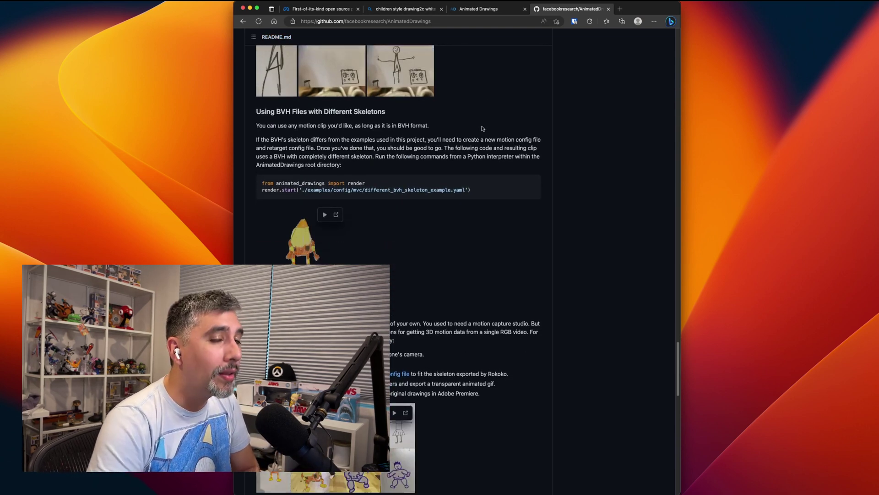